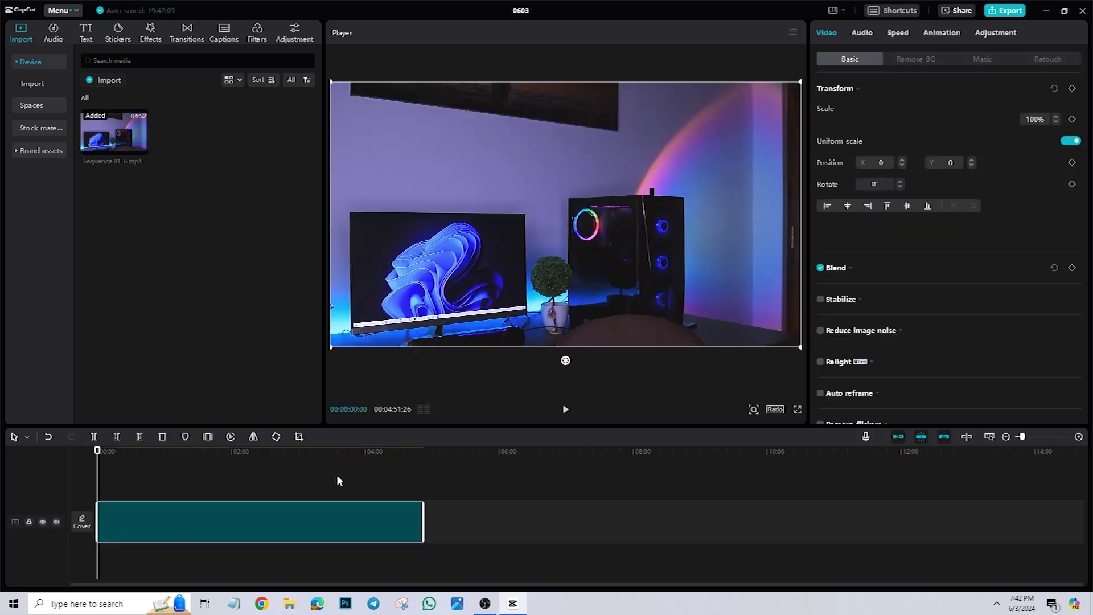
# - Position the timeline playhead at 00:03:04:04, where the presenter's face is in frame
pyautogui.moveTo(338, 480); pyautogui.dragTo(294, 488)
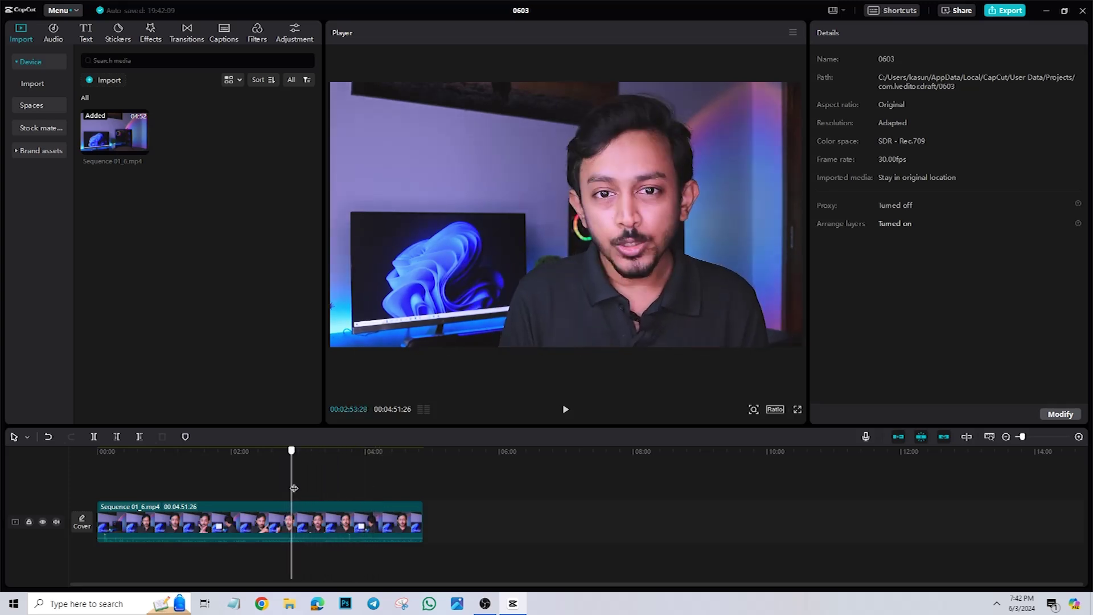
pyautogui.click(308, 451)
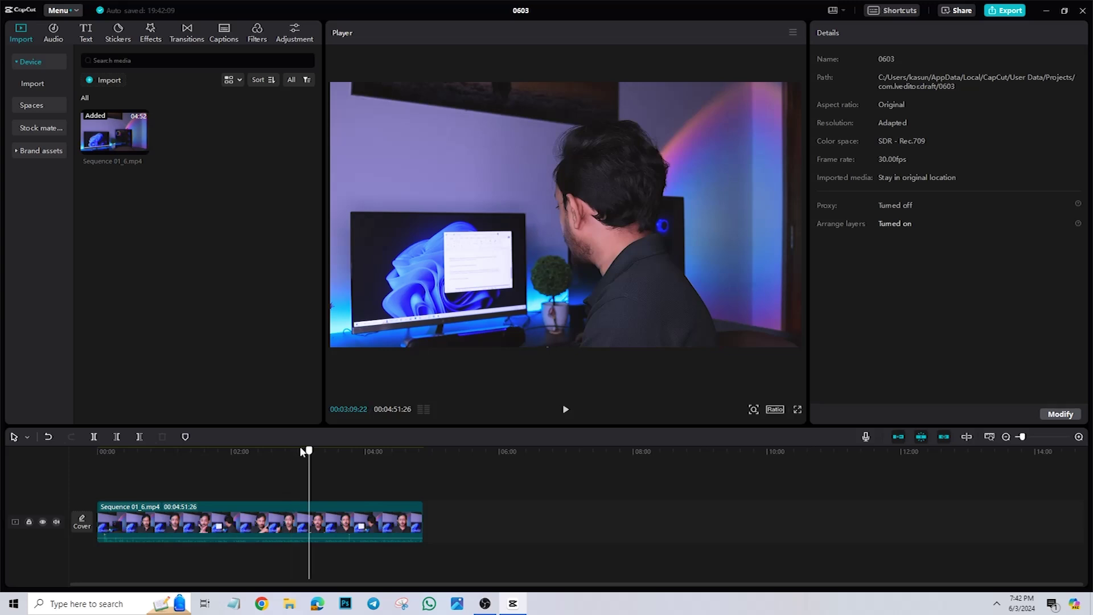
pyautogui.click(303, 451)
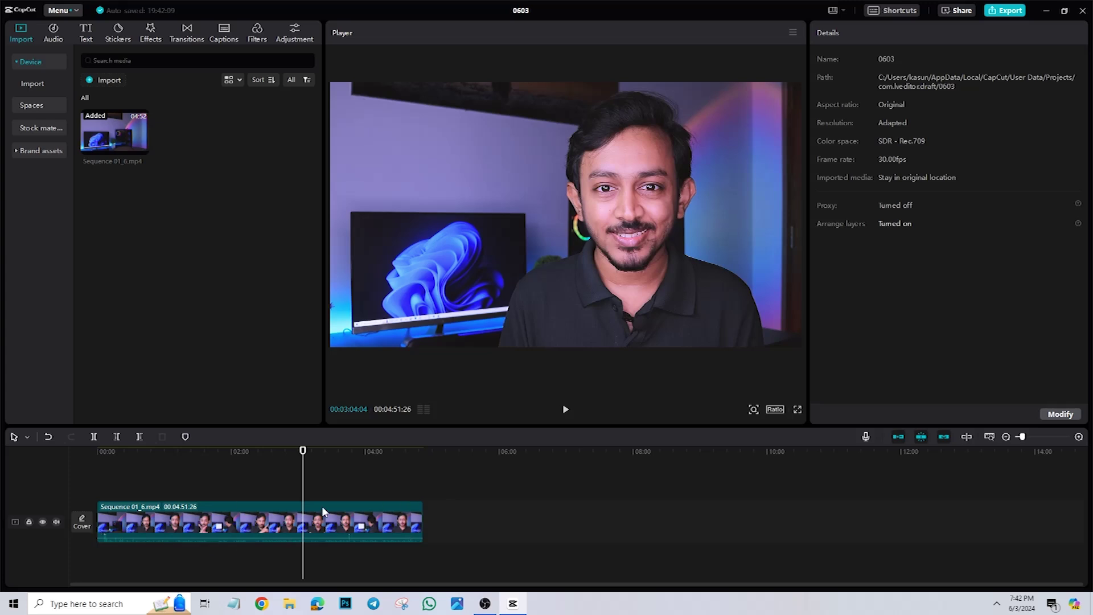
# - Enable Relight on the Sequence 01_6.mp4 clip
pyautogui.click(296, 521)
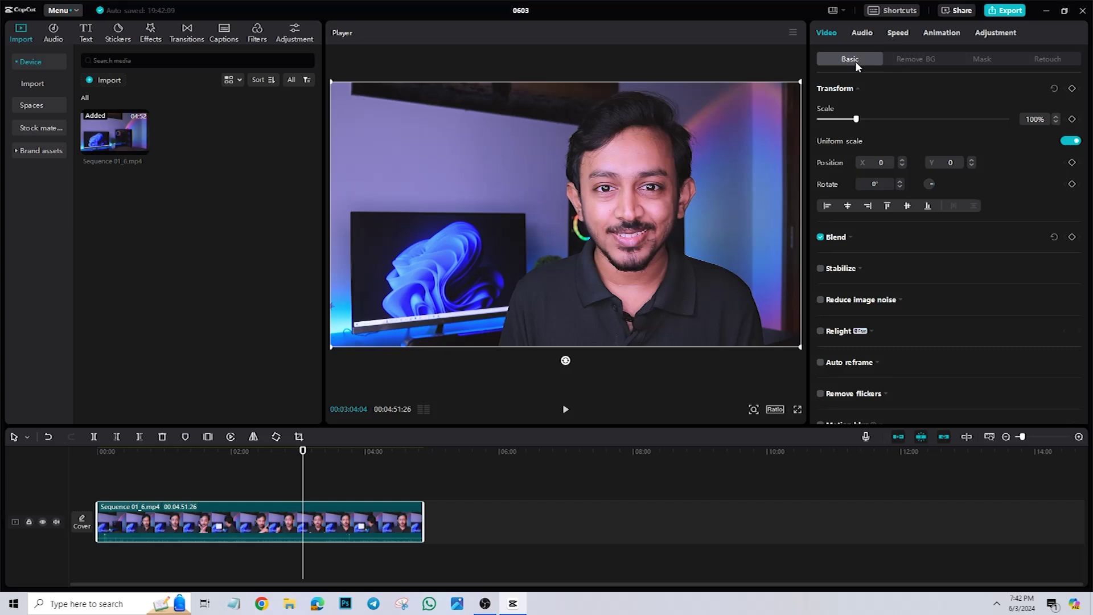
pyautogui.scroll(-2, 862, 279)
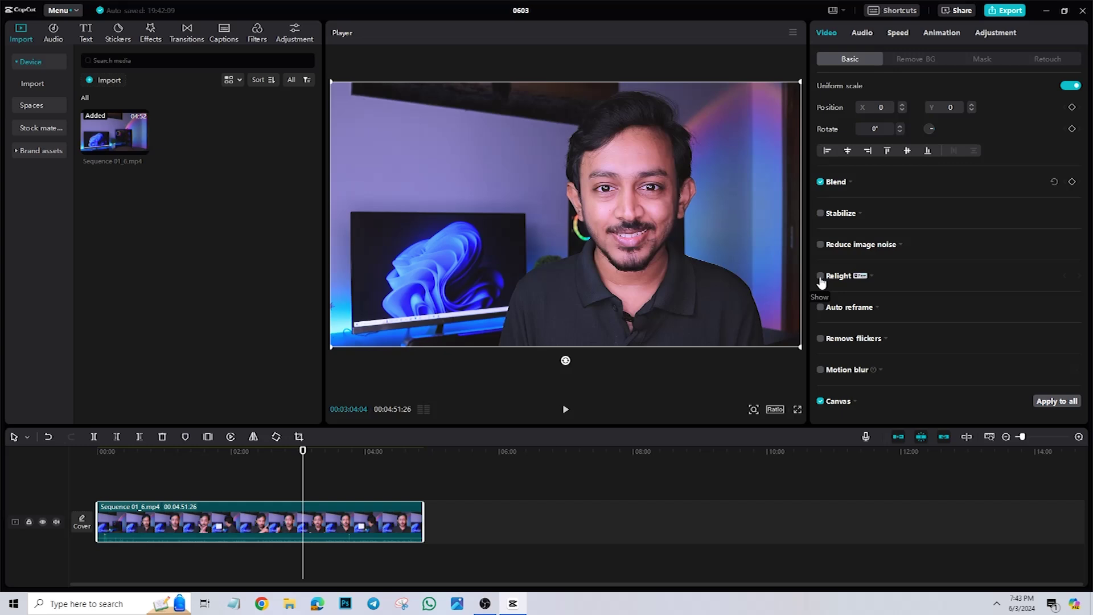
pyautogui.click(821, 277)
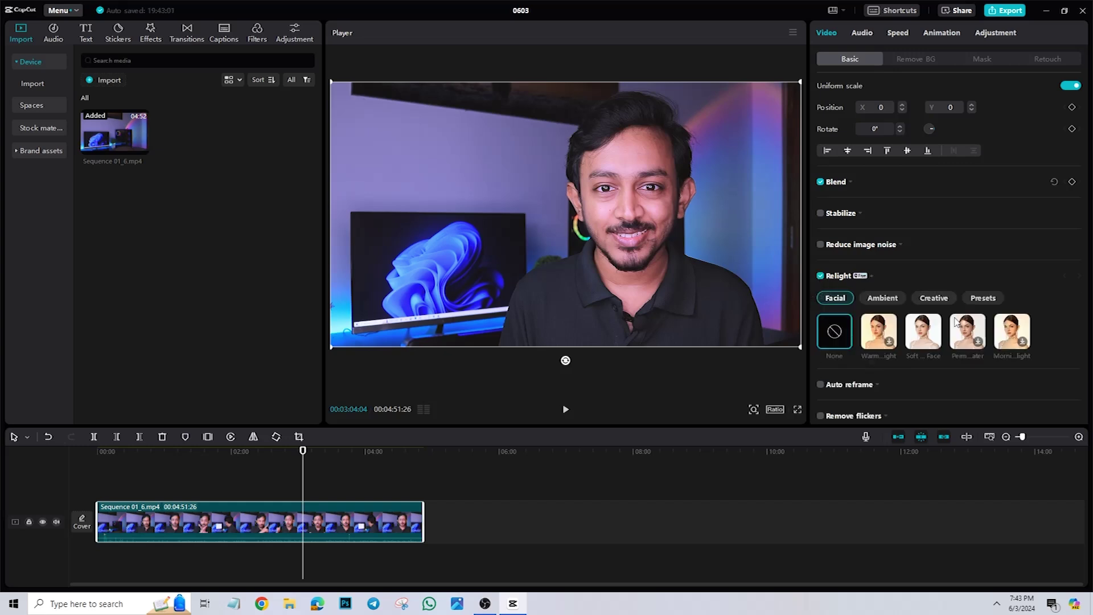
pyautogui.scroll(-2, 955, 319)
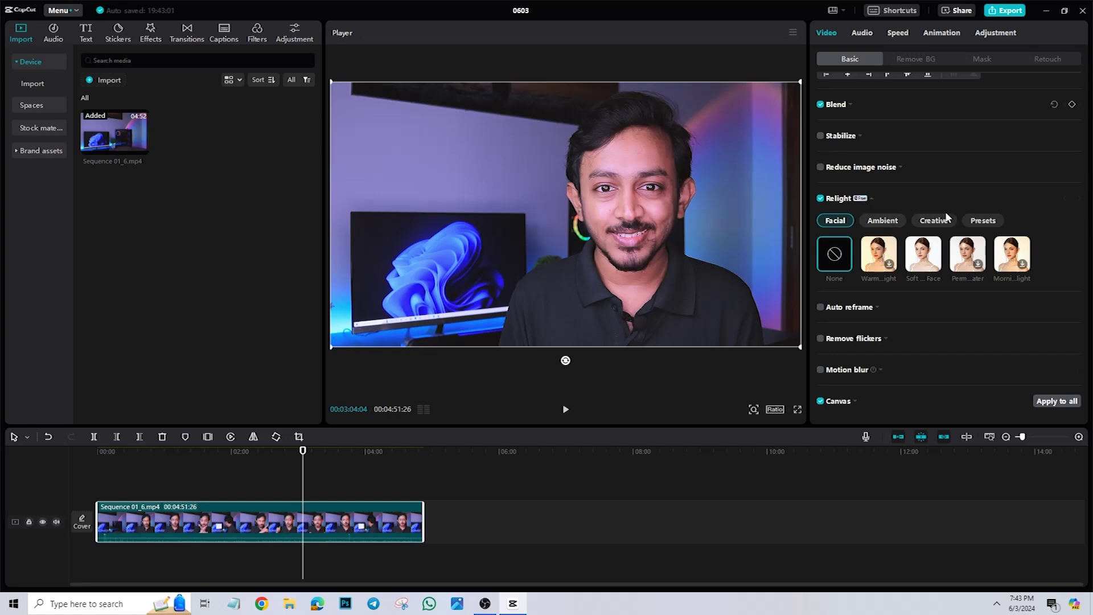
# - Look through the Relight categories and apply the Teal Backlight effect from the Ambient category
pyautogui.click(983, 224)
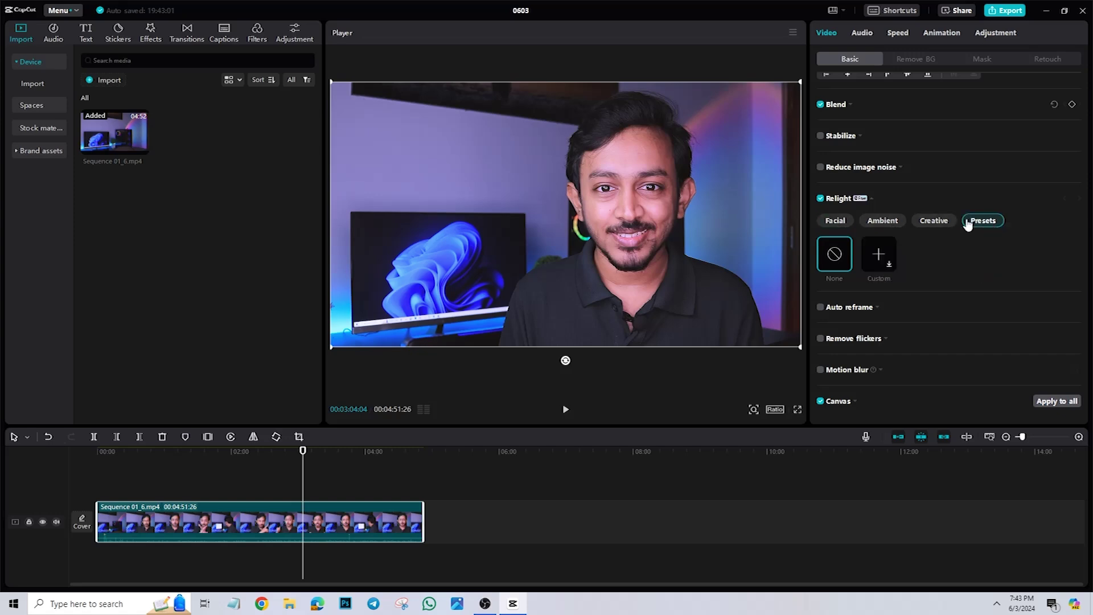
pyautogui.click(836, 220)
pyautogui.click(882, 220)
pyautogui.click(937, 221)
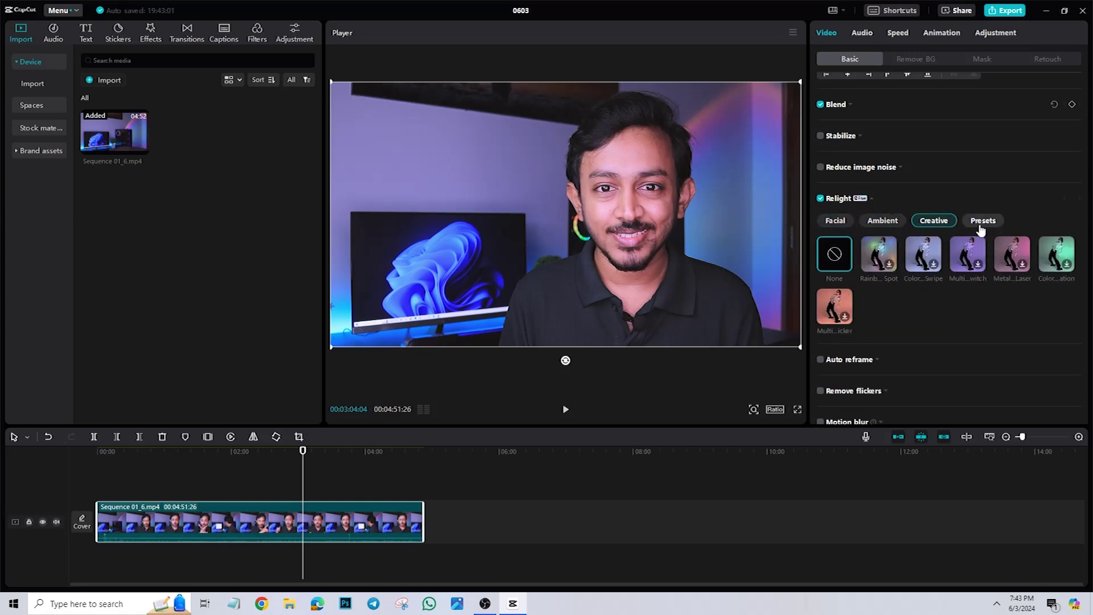
pyautogui.click(984, 221)
pyautogui.click(836, 221)
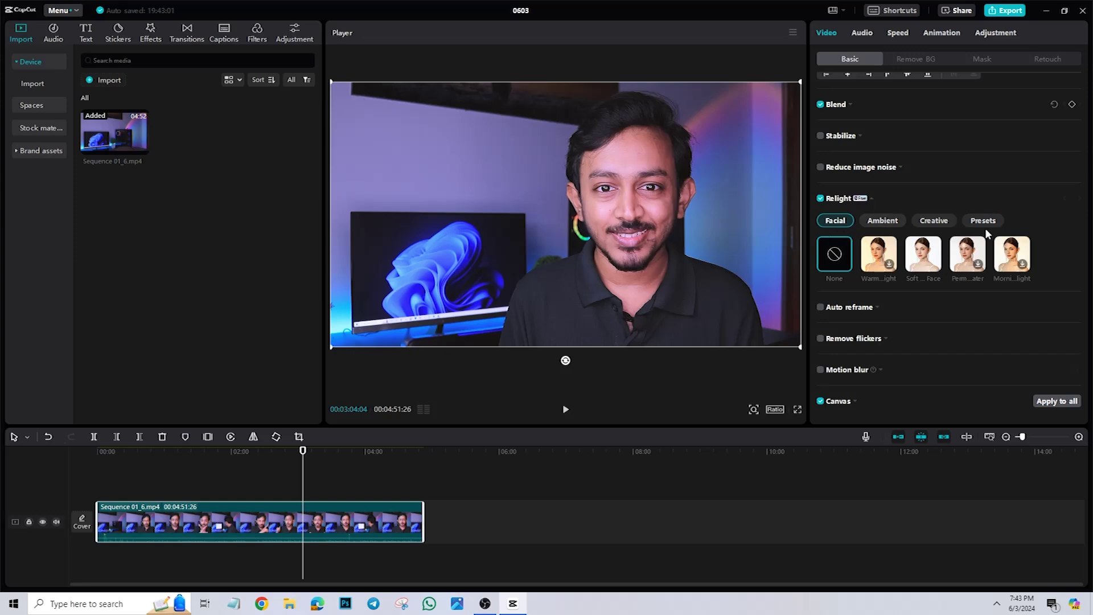
pyautogui.click(901, 227)
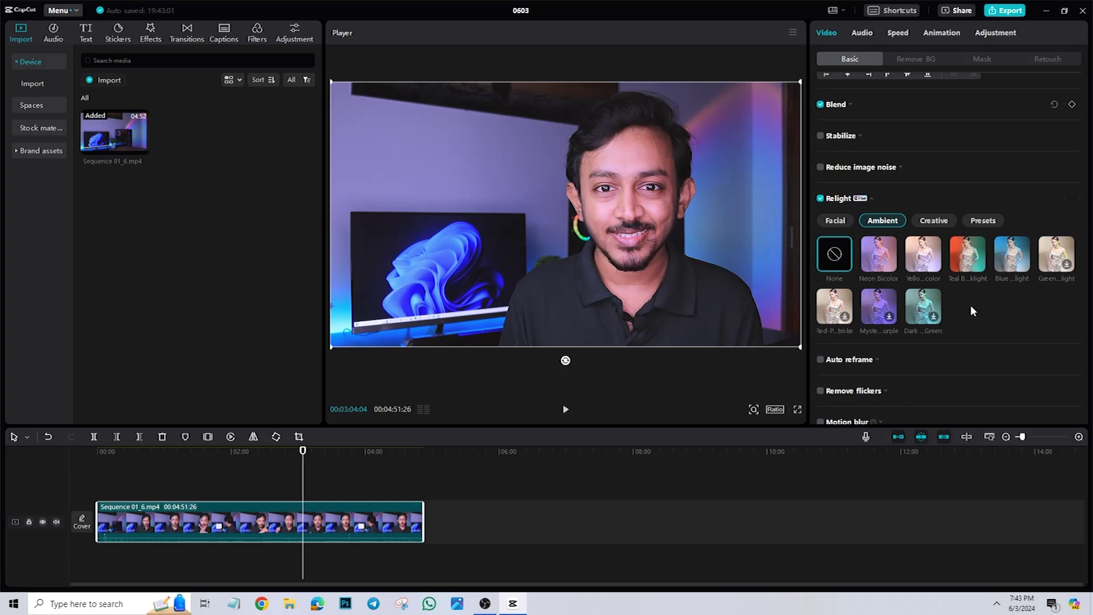
pyautogui.click(968, 266)
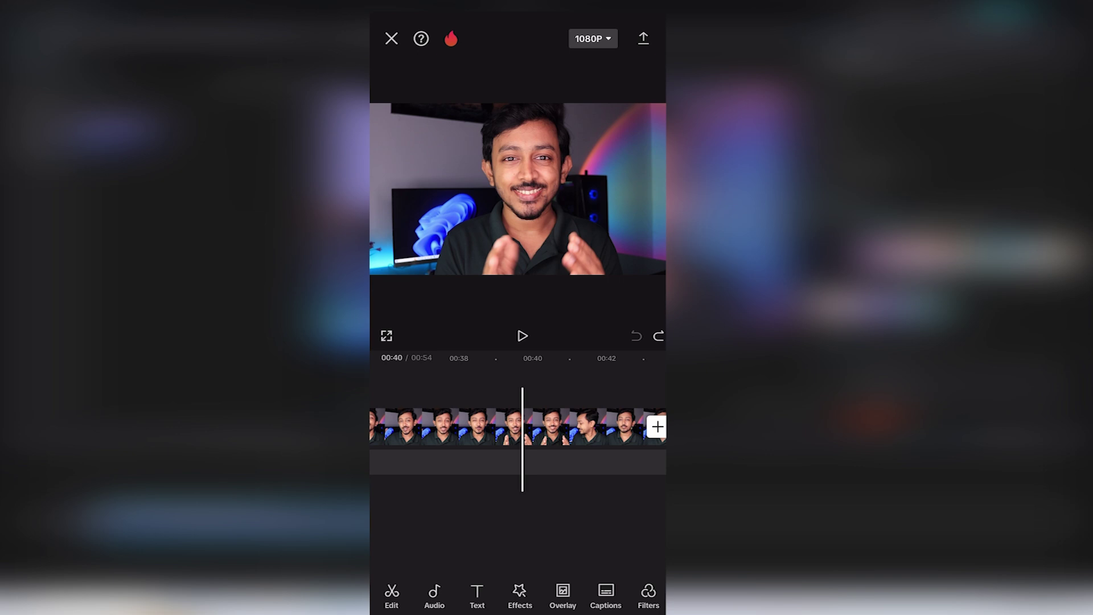
# - In the CapCut mobile app, go to about 00:39 in the video and open Relight for the main clip
pyautogui.hscroll(-2, 518, 427)
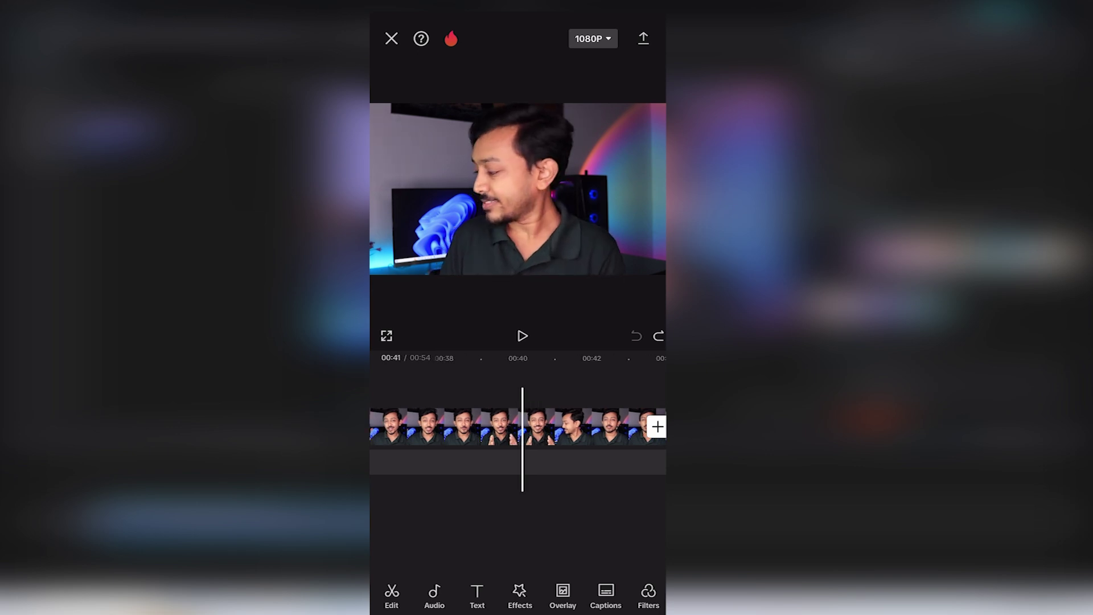
pyautogui.hscroll(-3, 518, 427)
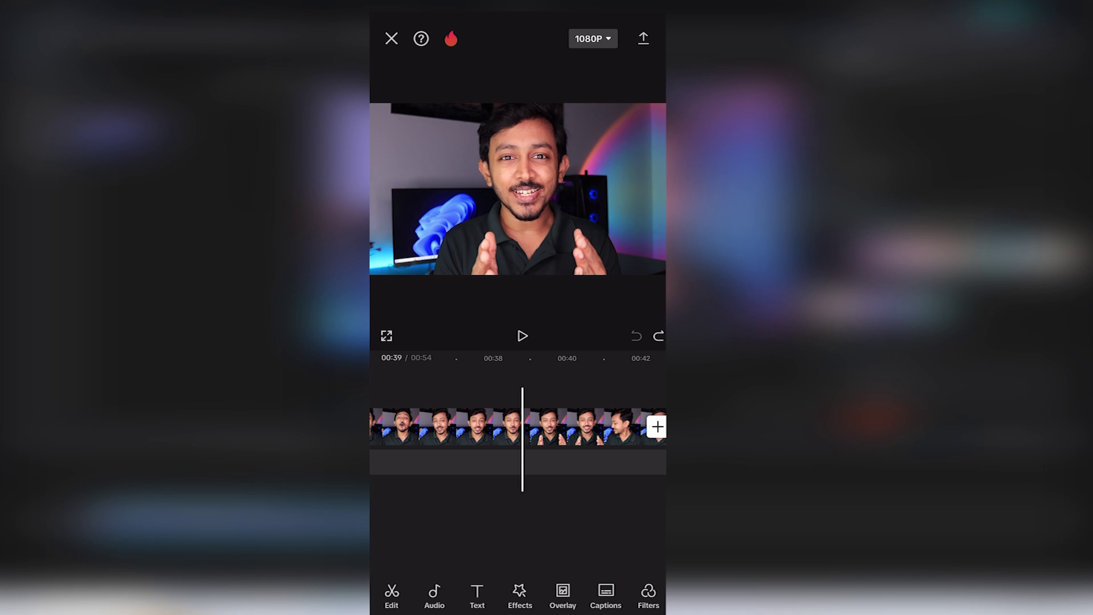
pyautogui.click(444, 427)
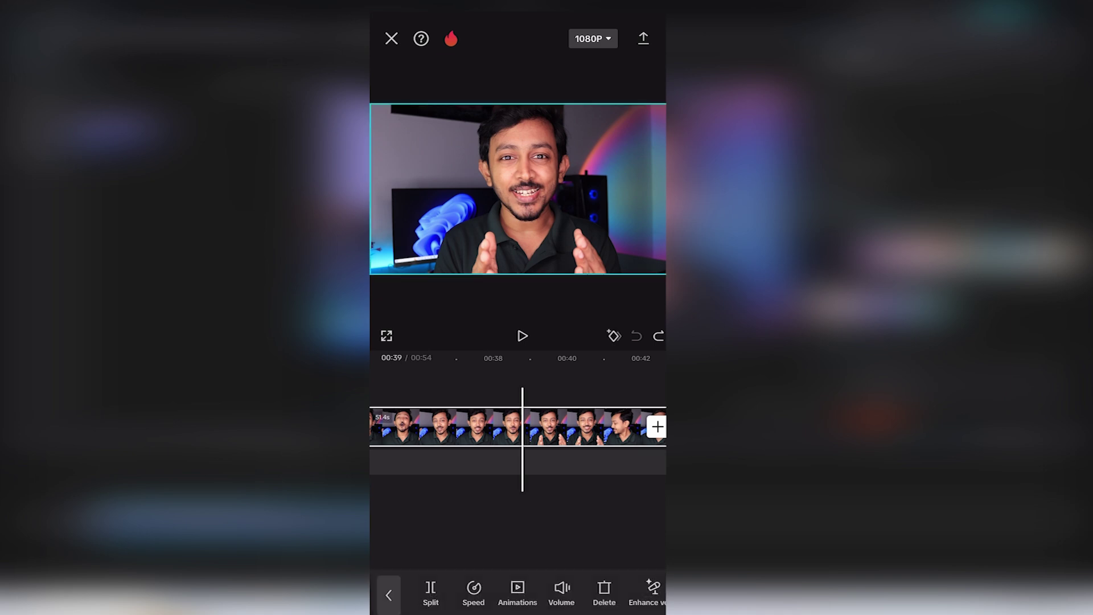
pyautogui.hscroll(10, 518, 593)
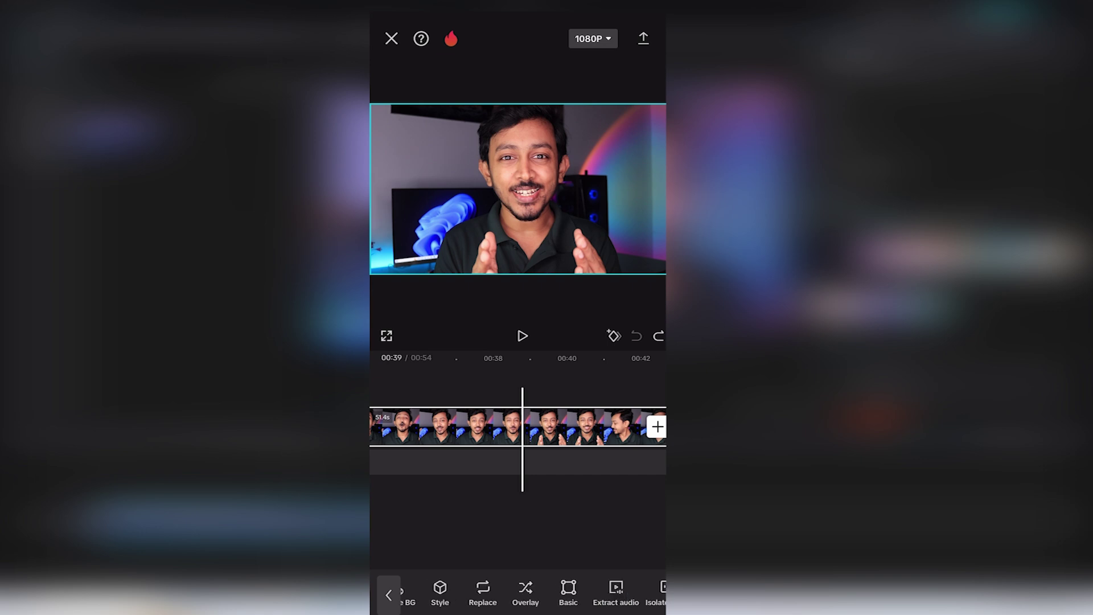
pyautogui.hscroll(5, 518, 592)
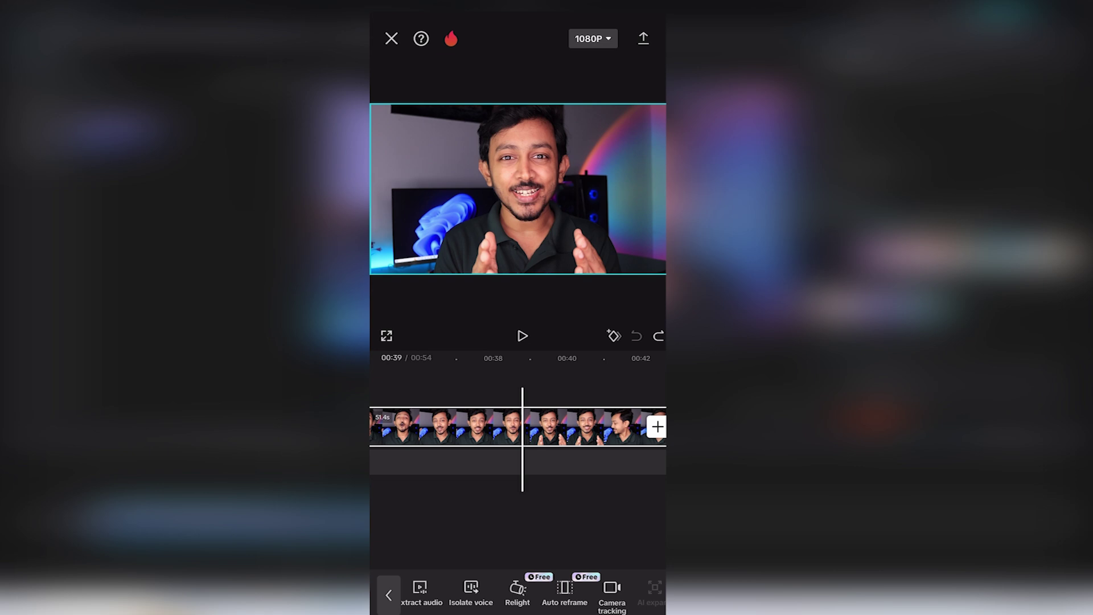
pyautogui.click(518, 592)
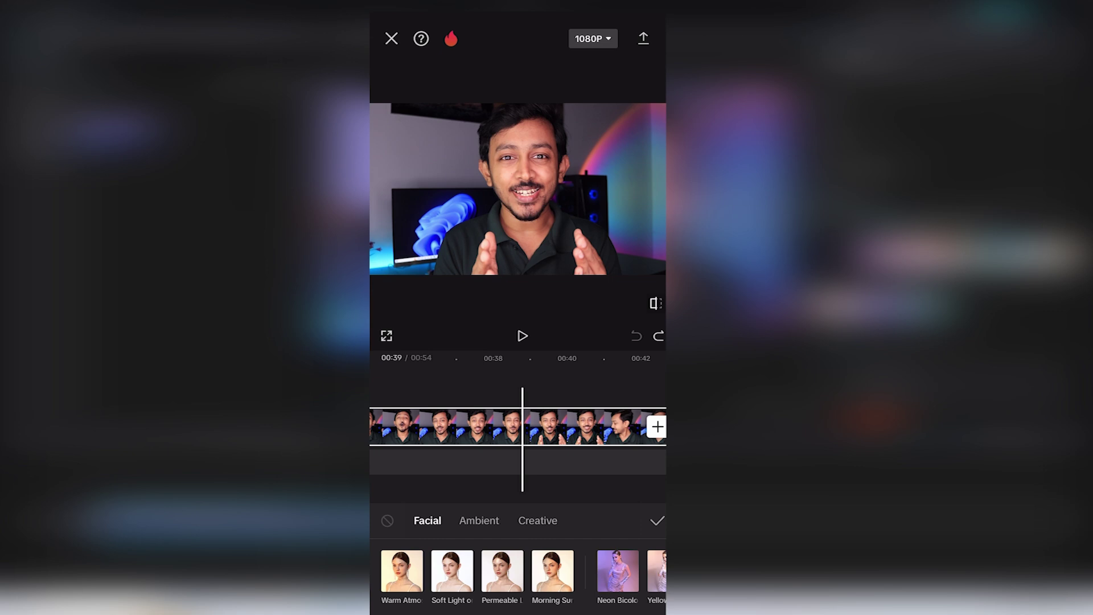
# - Apply the ambient Teal Backlight effect to the mobile clip and open its adjustment settings
pyautogui.click(480, 520)
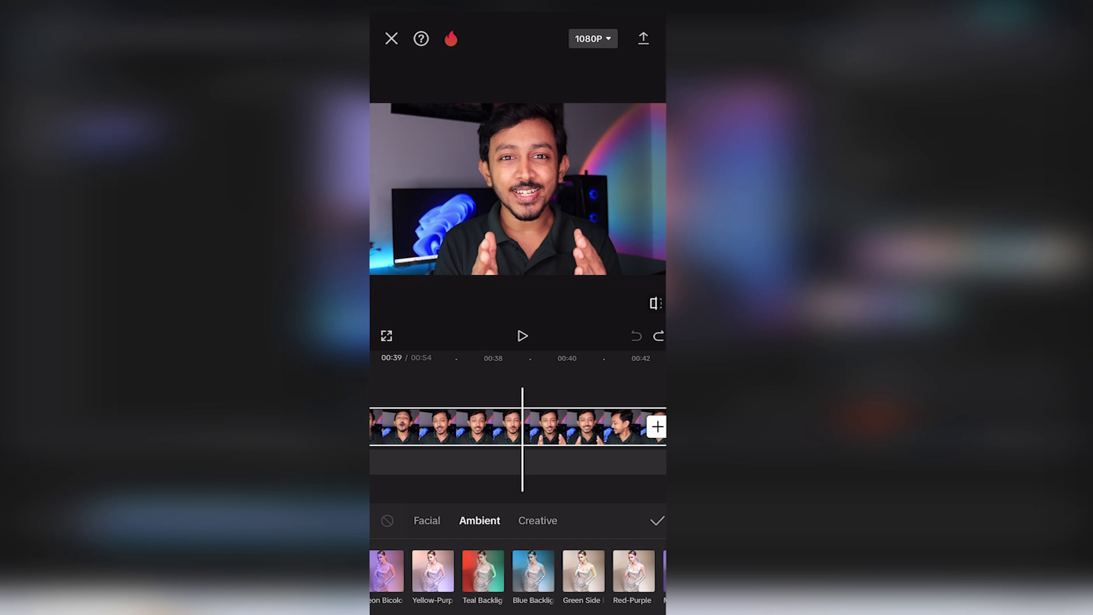
pyautogui.click(482, 571)
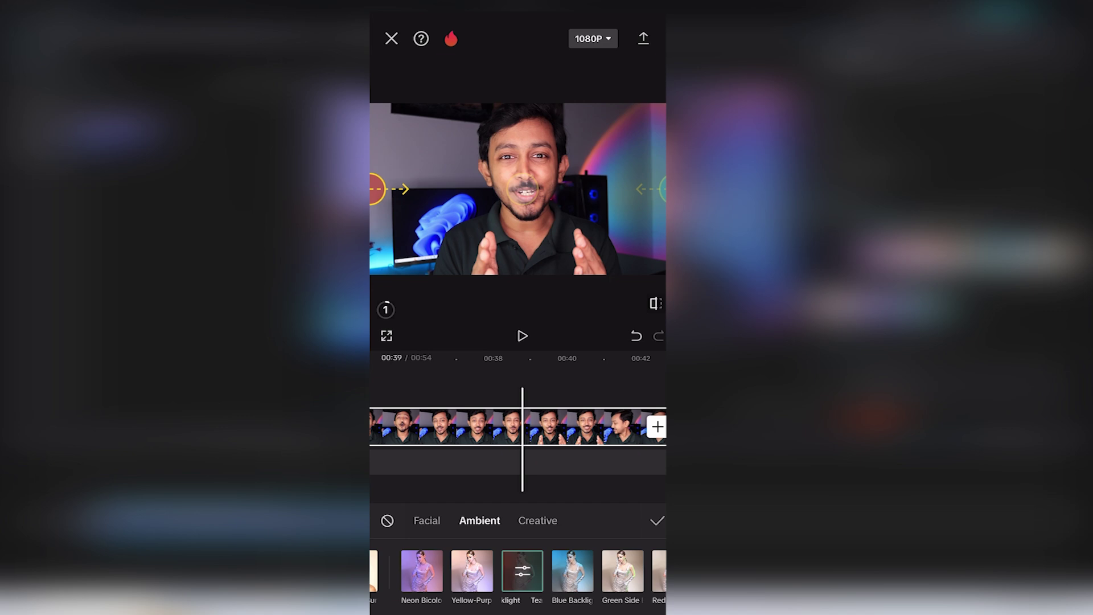
pyautogui.click(522, 571)
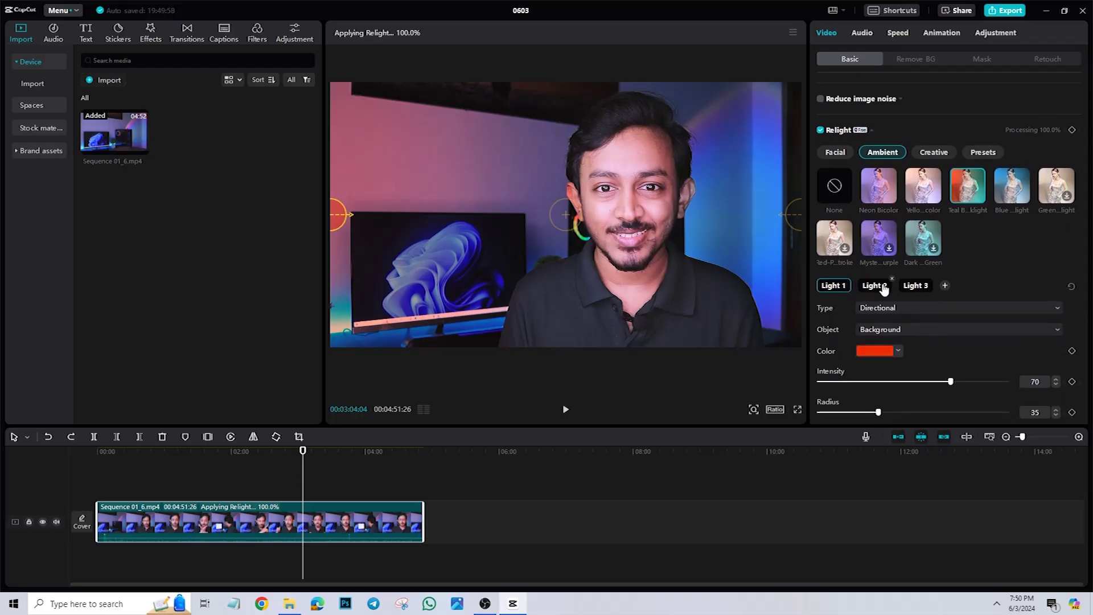
# - In the desktop project, move Light 1 to about X -1767, Y 783 and change its type to Point
pyautogui.scroll(-2, 1009, 266)
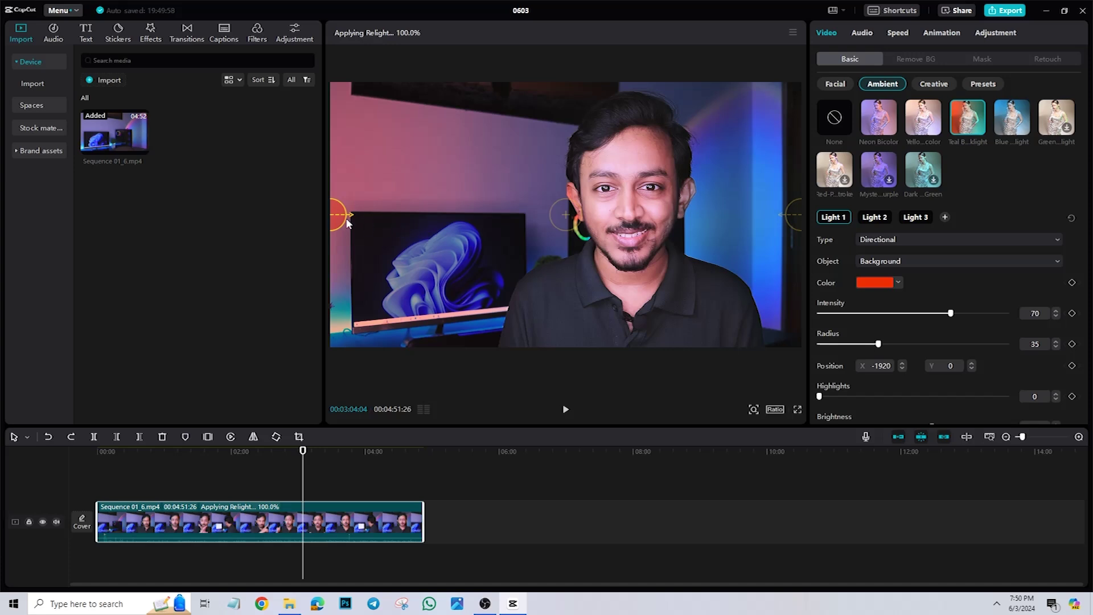
pyautogui.moveTo(348, 223); pyautogui.dragTo(353, 114)
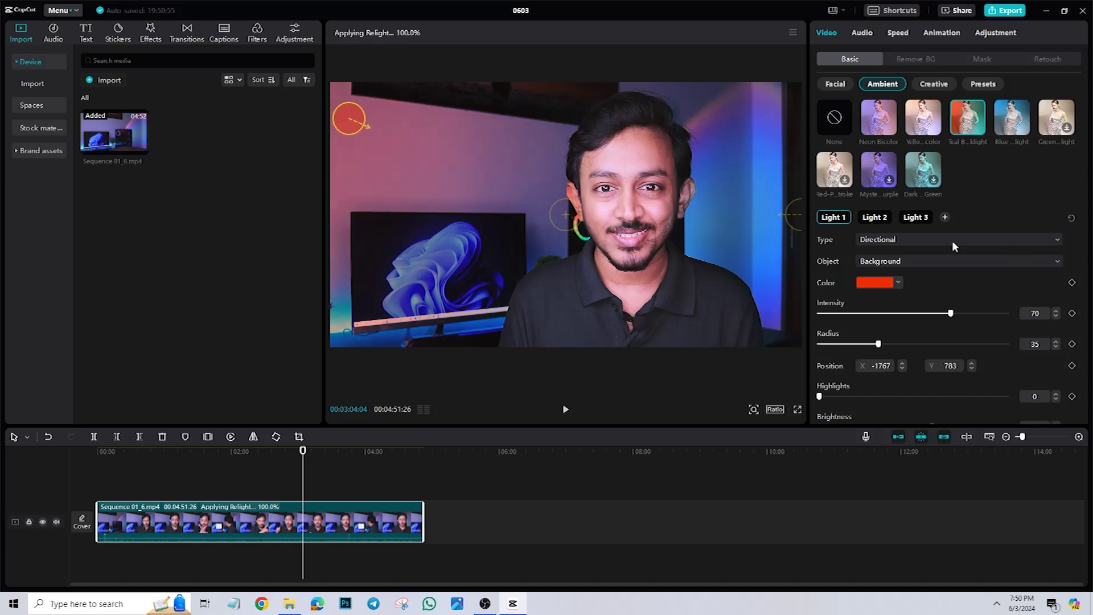
pyautogui.click(910, 240)
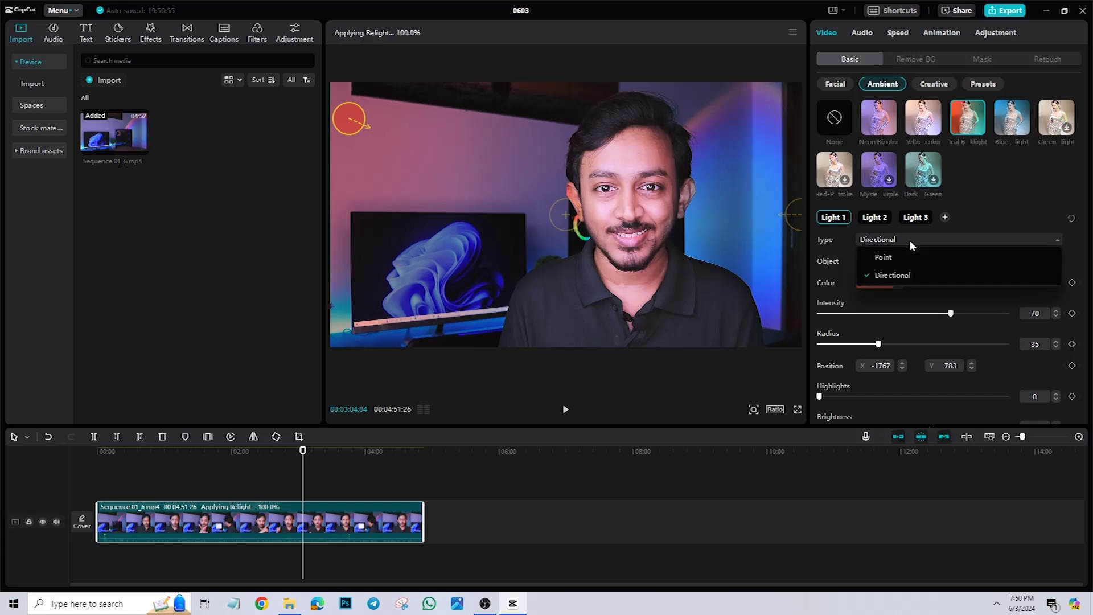
pyautogui.click(880, 258)
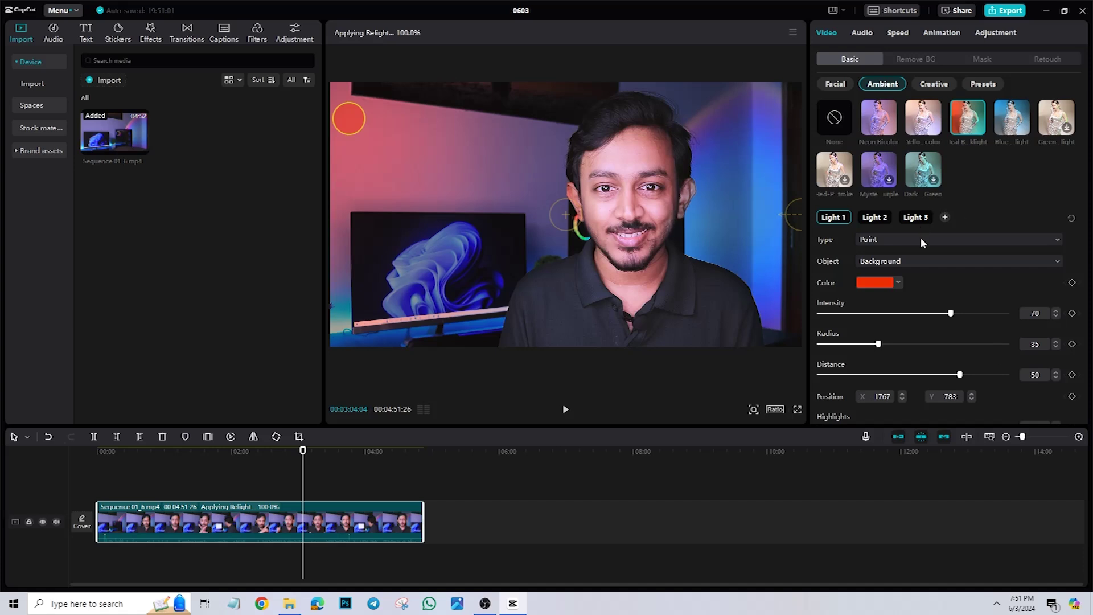
# - Try limiting Light 1's object to People
pyautogui.click(879, 268)
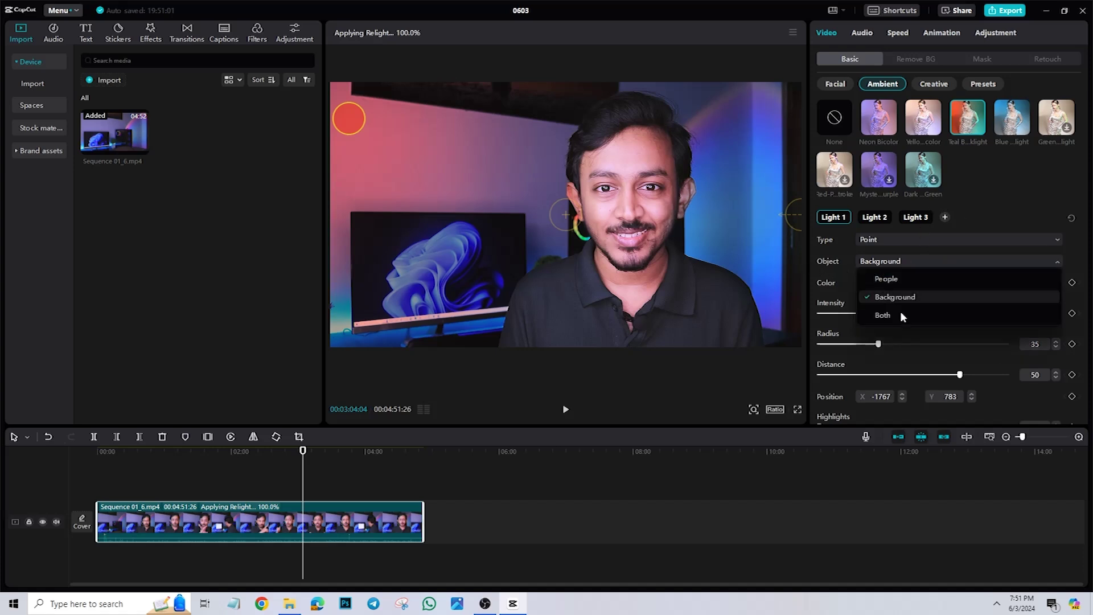
pyautogui.click(910, 271)
pyautogui.click(905, 261)
pyautogui.click(898, 278)
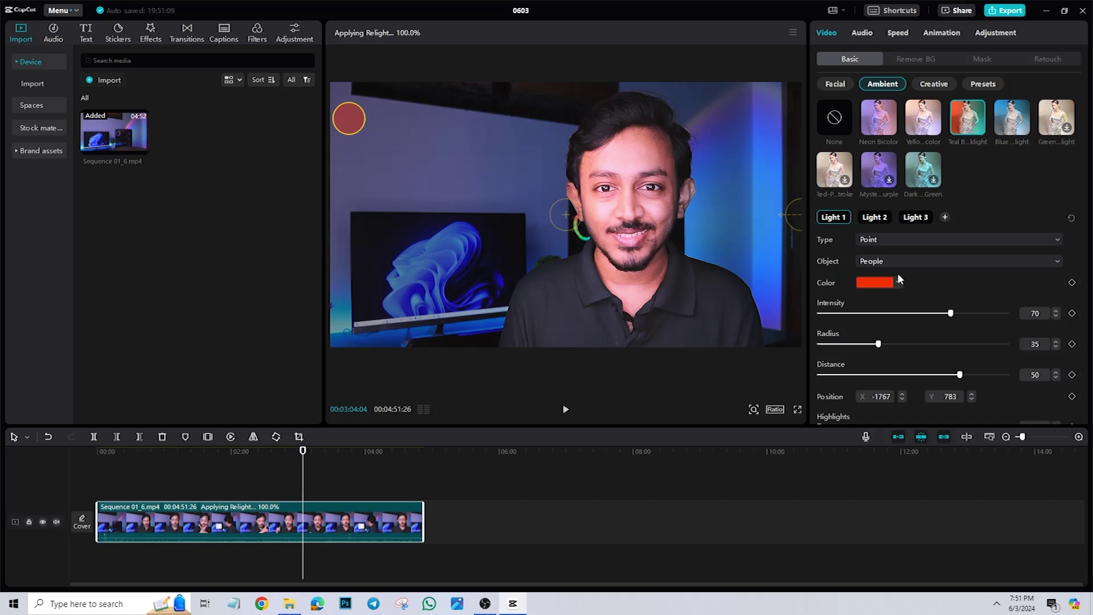
# - Set Light 1's object to Both so that it lights the person and the background
pyautogui.click(909, 262)
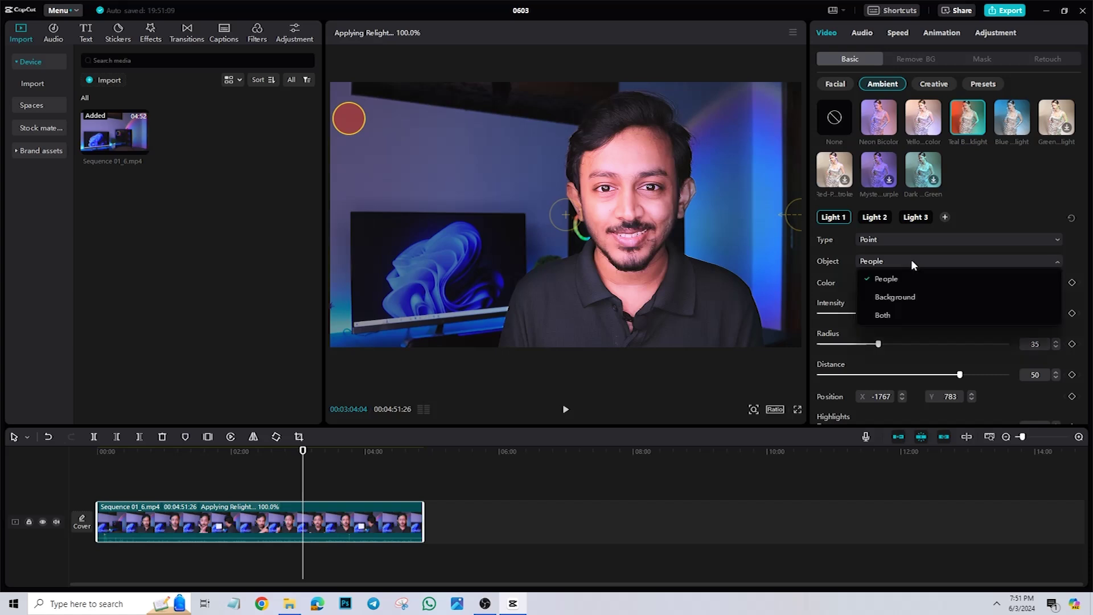
pyautogui.click(910, 316)
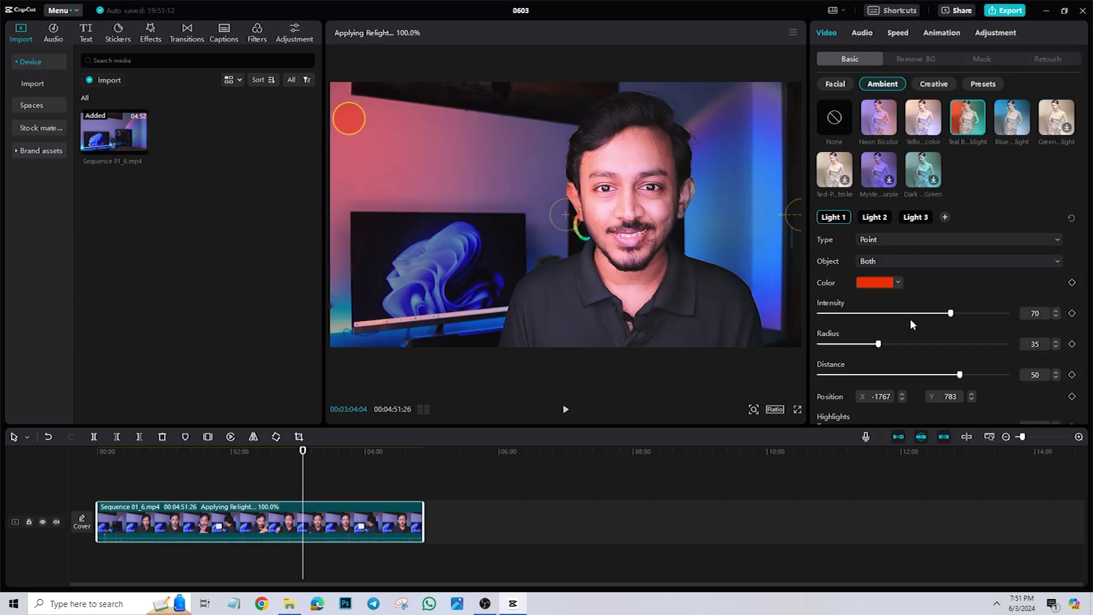
pyautogui.click(903, 261)
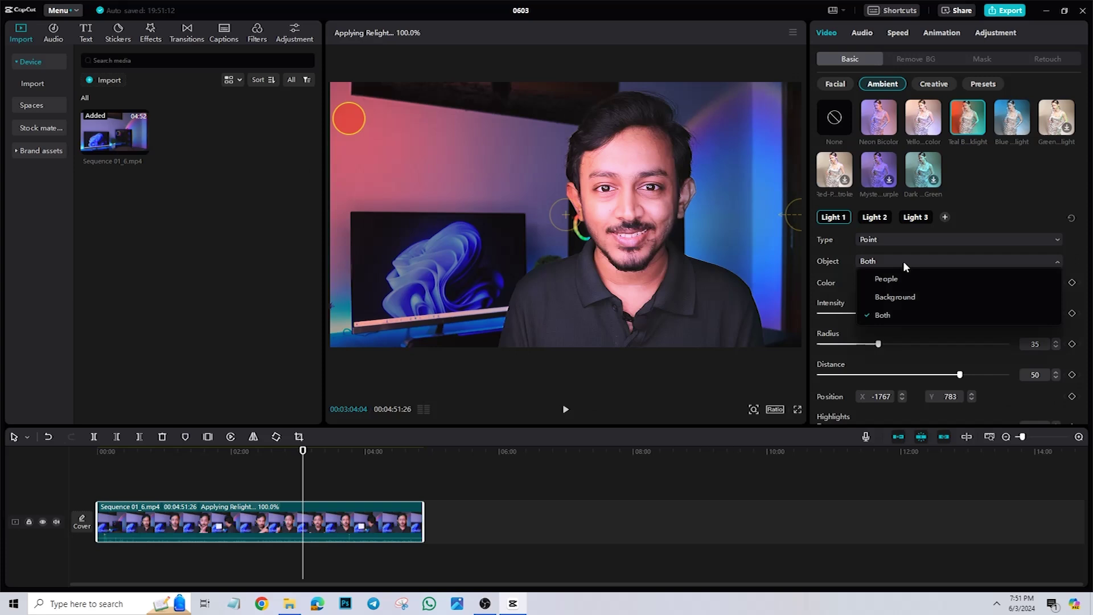
pyautogui.click(887, 315)
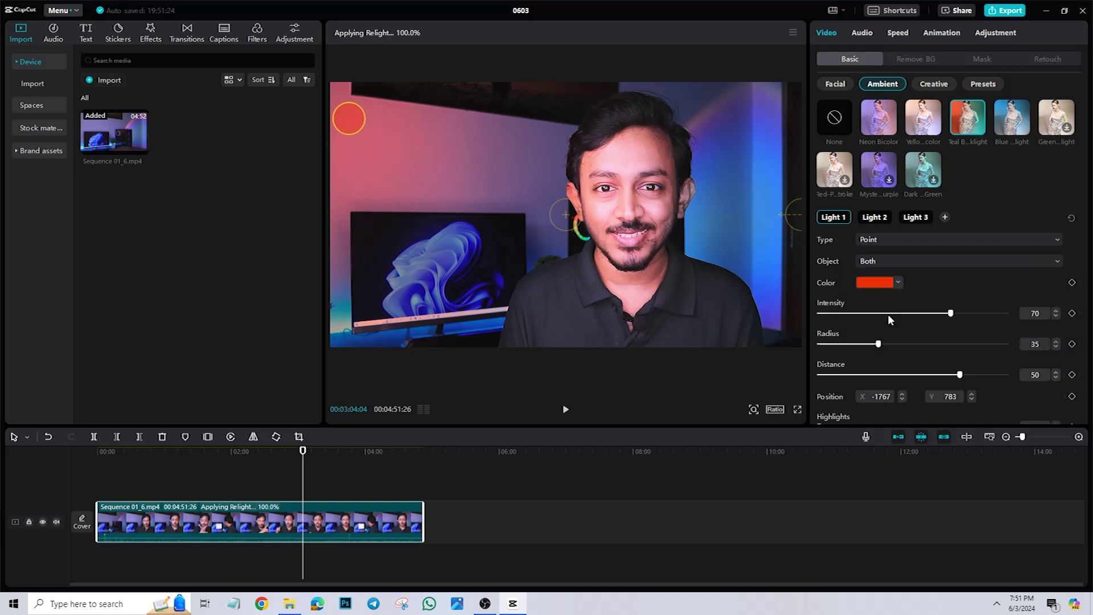
# - Change Light 1's color to the purple swatch and lower its intensity to 42
pyautogui.click(883, 282)
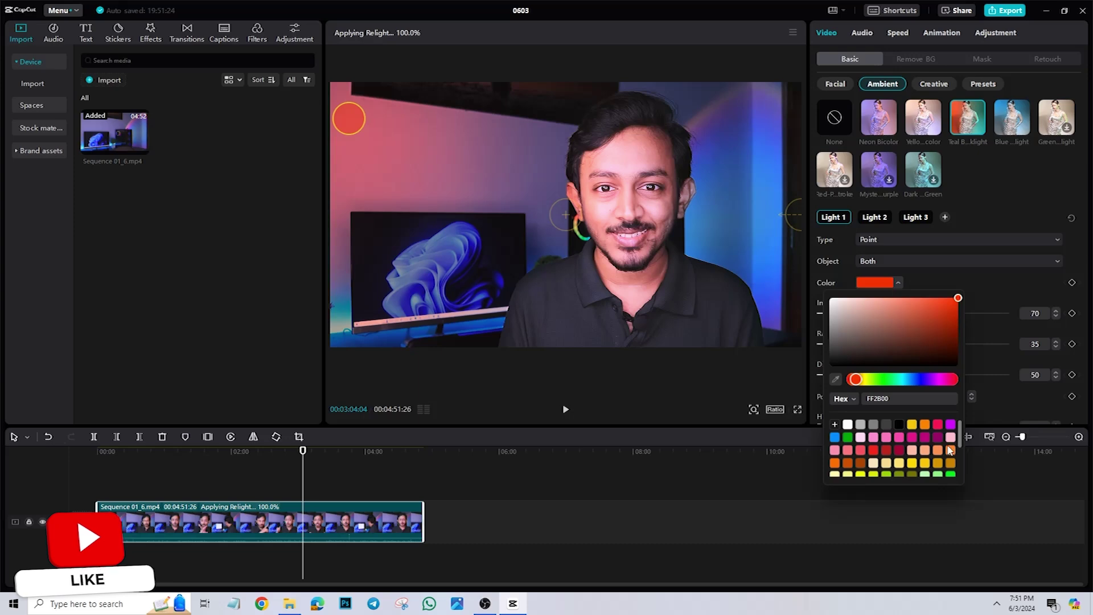
pyautogui.click(950, 426)
pyautogui.click(986, 285)
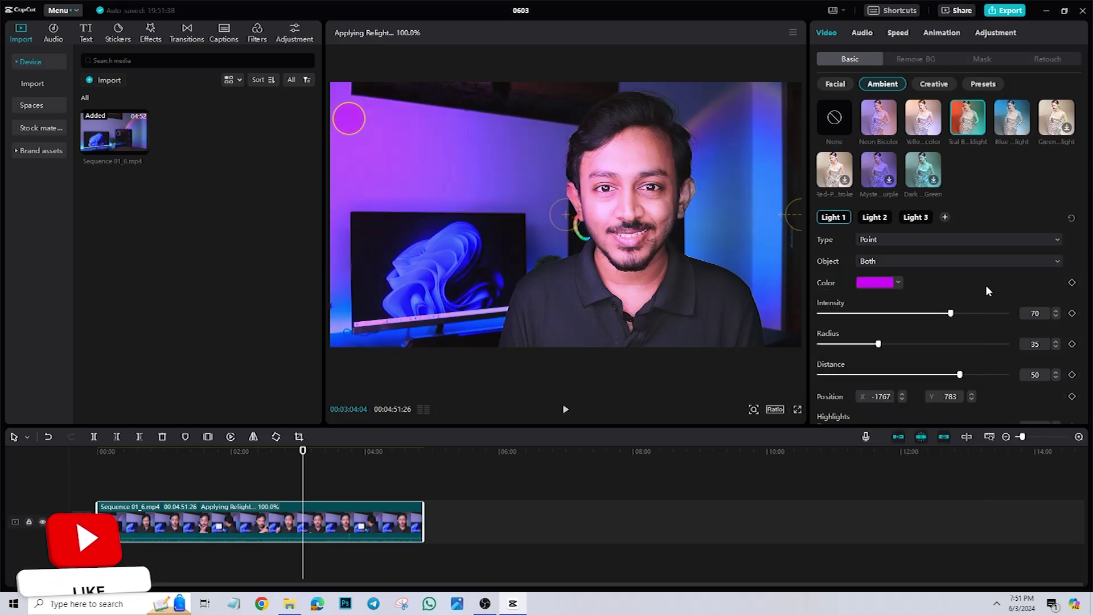
pyautogui.scroll(-2, 883, 305)
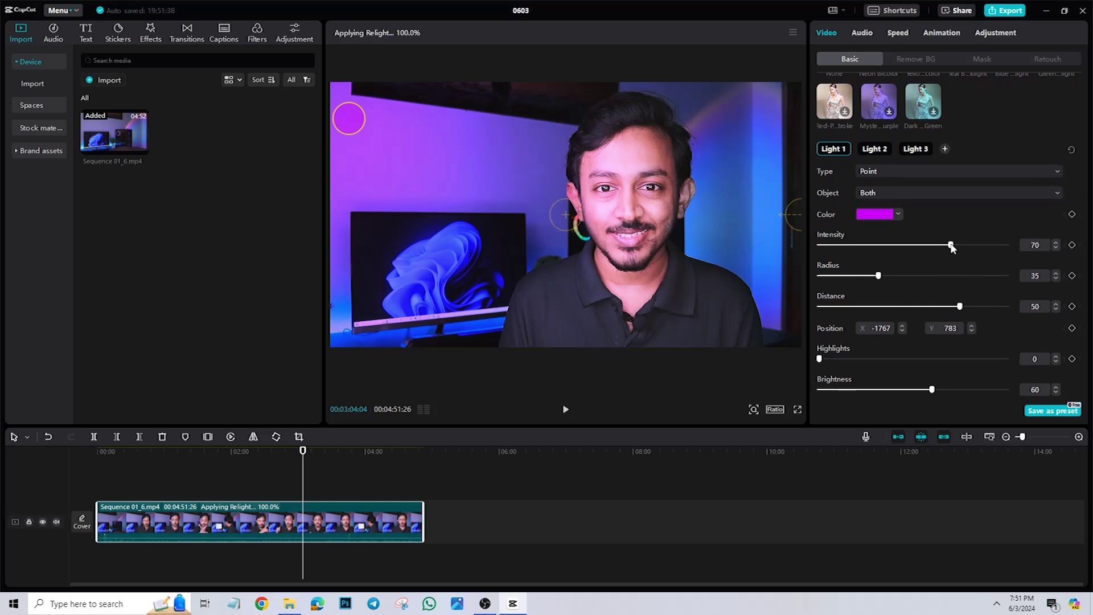
pyautogui.moveTo(952, 245); pyautogui.dragTo(902, 256)
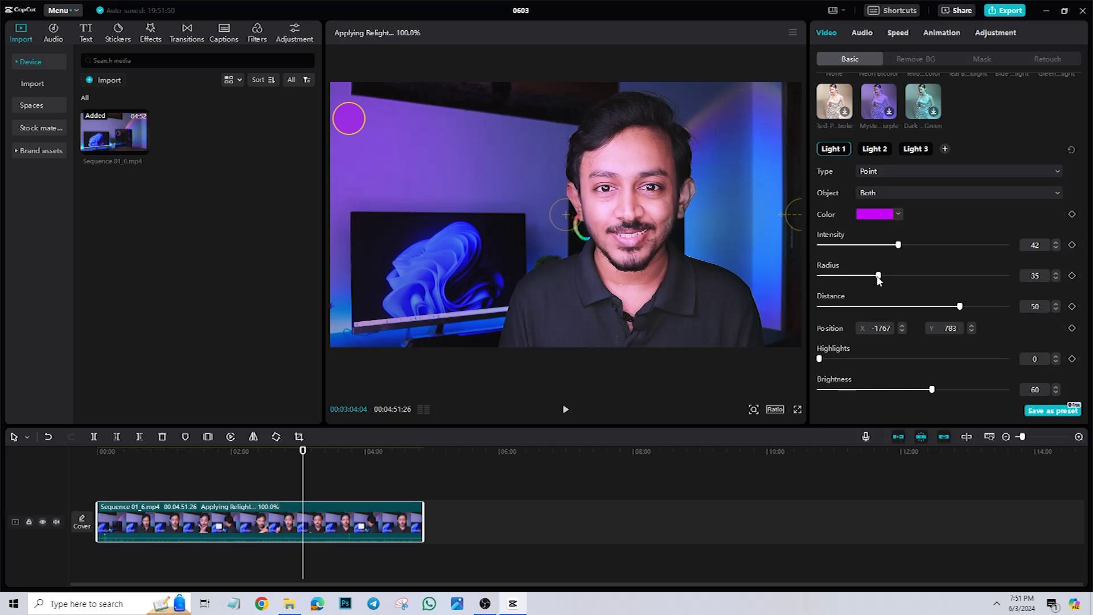
# - Set Light 1's radius to 78, distance to 62, highlights to 30 and brightness to 100
pyautogui.moveTo(879, 277)
pyautogui.mouseDown()
pyautogui.moveTo(825, 277)
pyautogui.moveTo(877, 276)
pyautogui.mouseUp()
pyautogui.moveTo(975, 275); pyautogui.dragTo(971, 308)
pyautogui.scroll(-2, 971, 308)
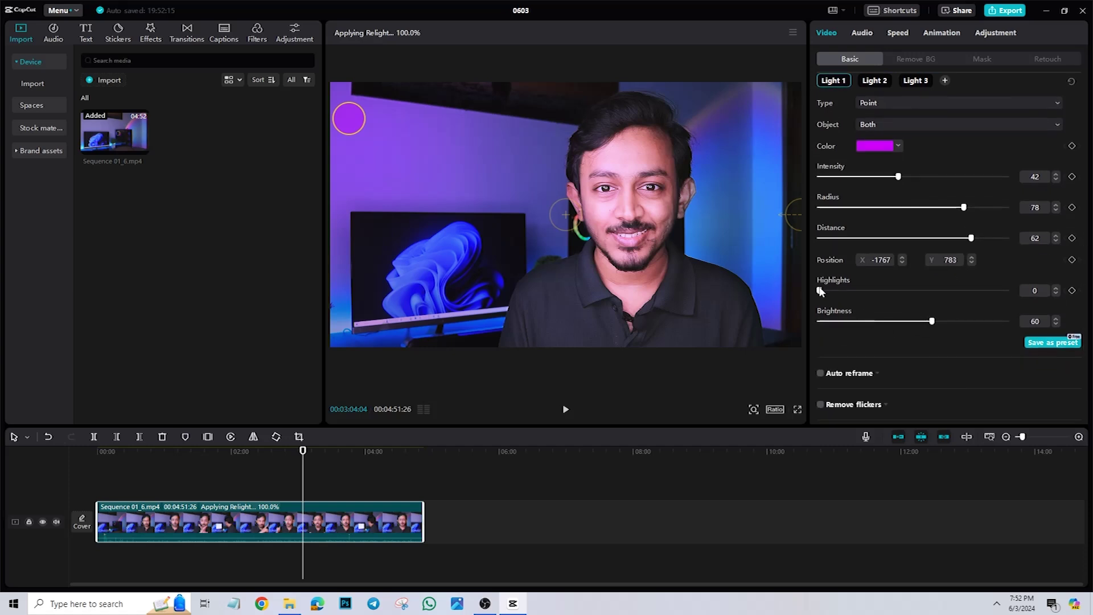
pyautogui.moveTo(820, 291); pyautogui.dragTo(1014, 322)
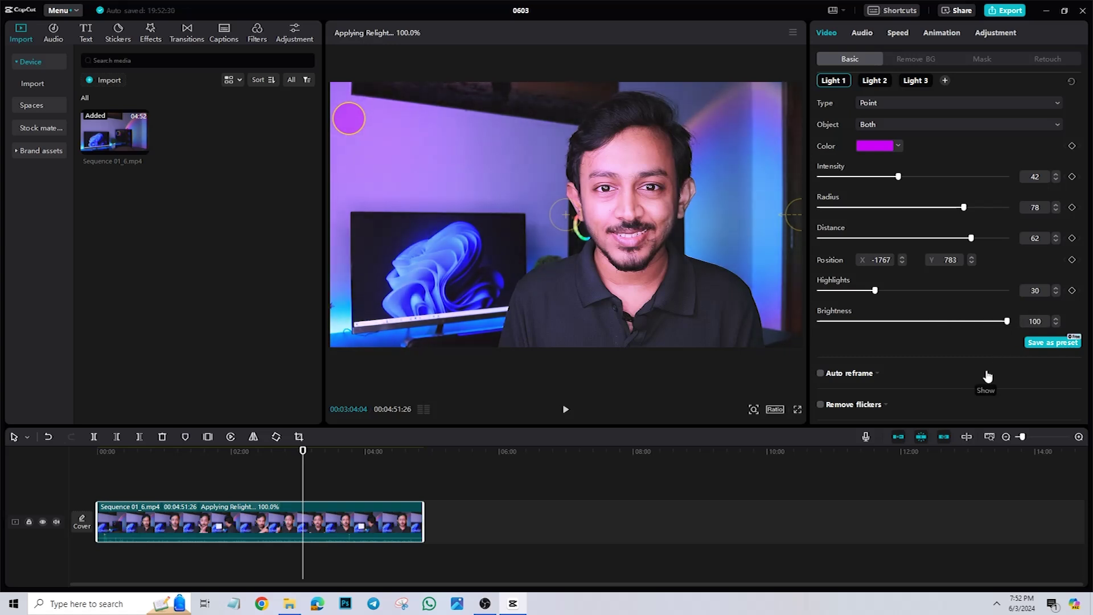
# - Change Light 2's color to the blue swatch 0090FF
pyautogui.scroll(2, 911, 278)
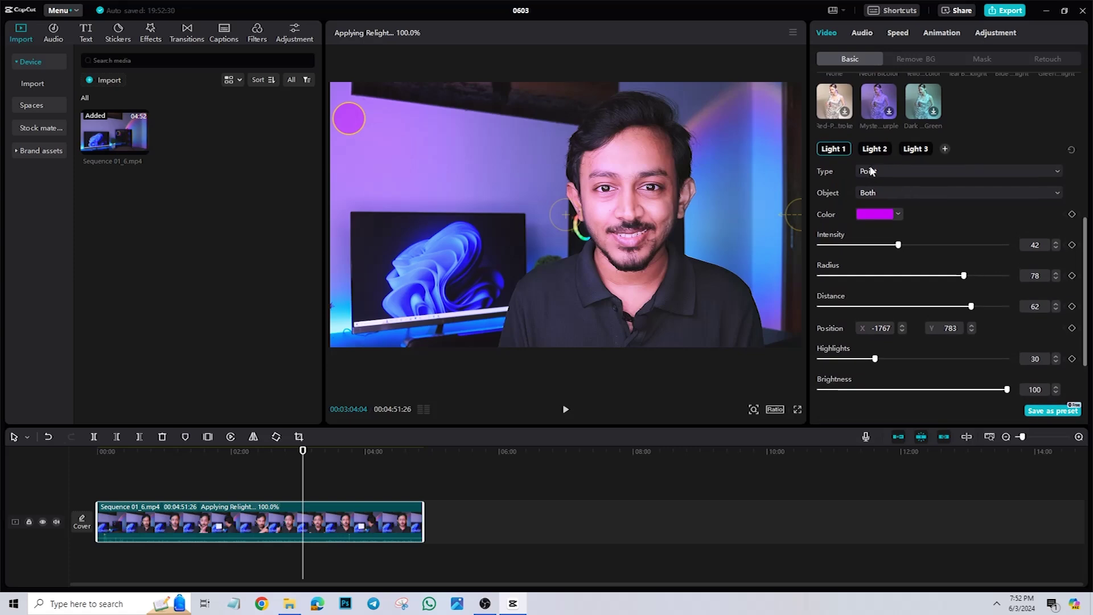
pyautogui.click(884, 150)
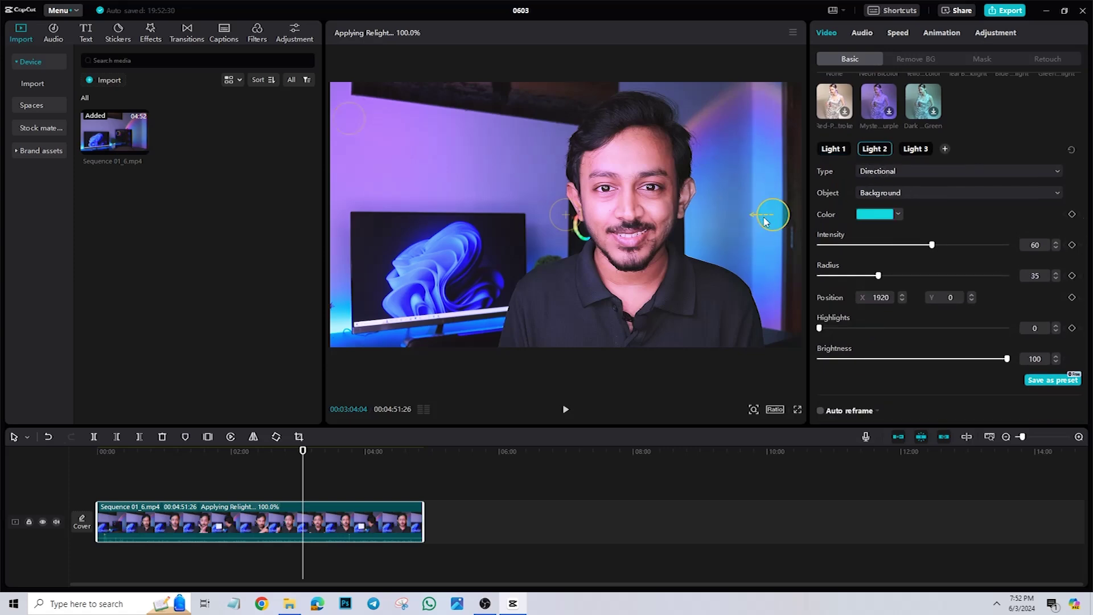
pyautogui.click(874, 215)
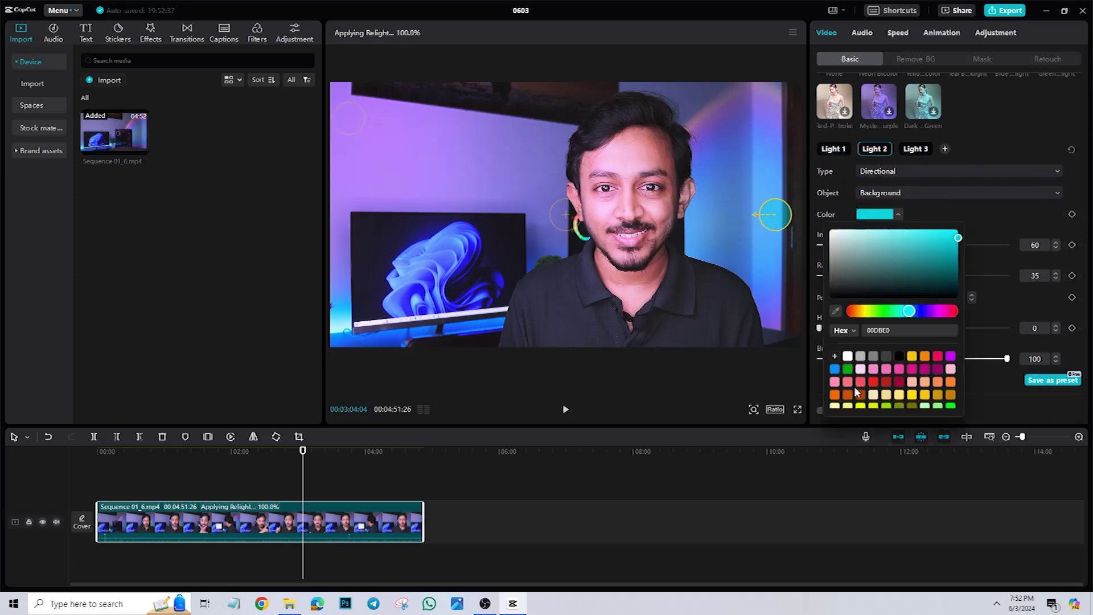
pyautogui.click(836, 371)
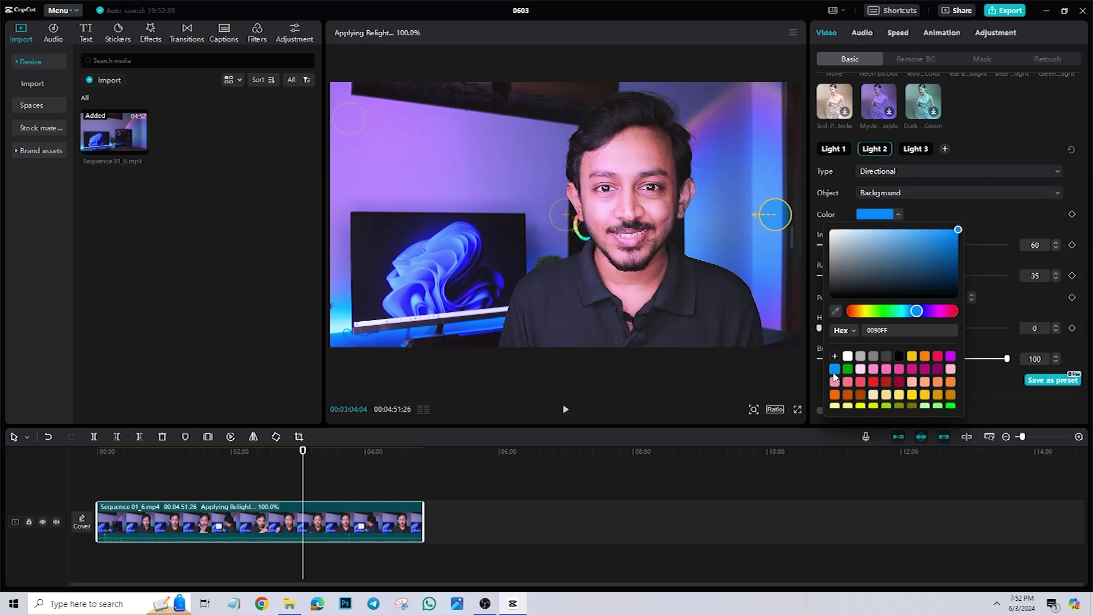
pyautogui.click(975, 208)
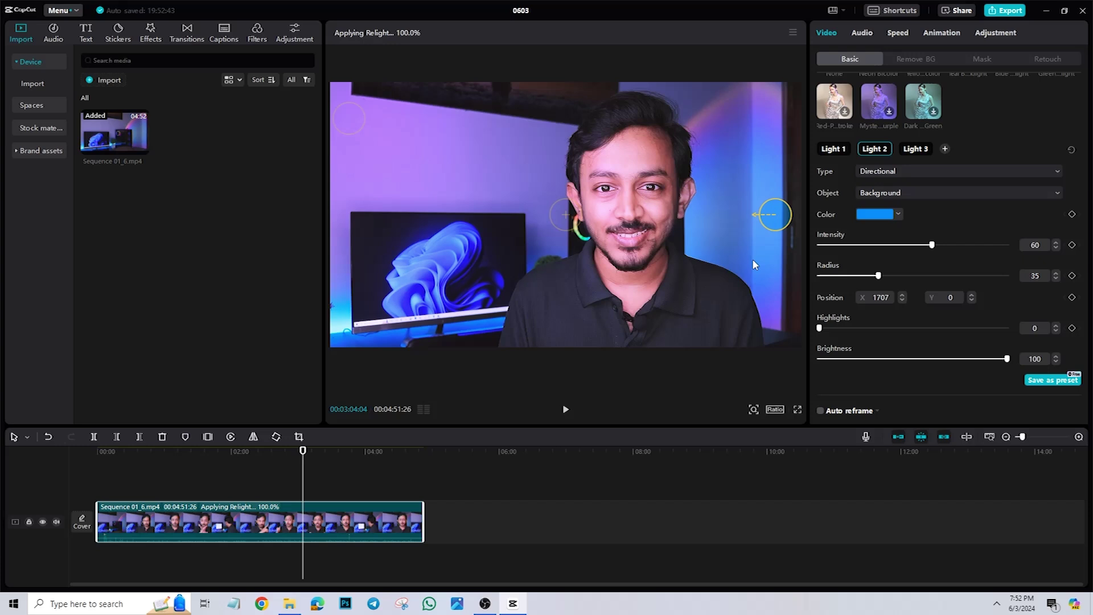
# - Fine-tune Light 2's intensity and brightness, and raise its radius and highlights
pyautogui.moveTo(934, 244)
pyautogui.mouseDown()
pyautogui.moveTo(843, 241)
pyautogui.moveTo(934, 245)
pyautogui.mouseUp()
pyautogui.moveTo(881, 277); pyautogui.dragTo(906, 275)
pyautogui.moveTo(820, 328); pyautogui.dragTo(890, 328)
pyautogui.moveTo(956, 321); pyautogui.dragTo(928, 335)
pyautogui.moveTo(1001, 361)
pyautogui.mouseDown()
pyautogui.moveTo(886, 359)
pyautogui.moveTo(994, 359)
pyautogui.mouseUp()
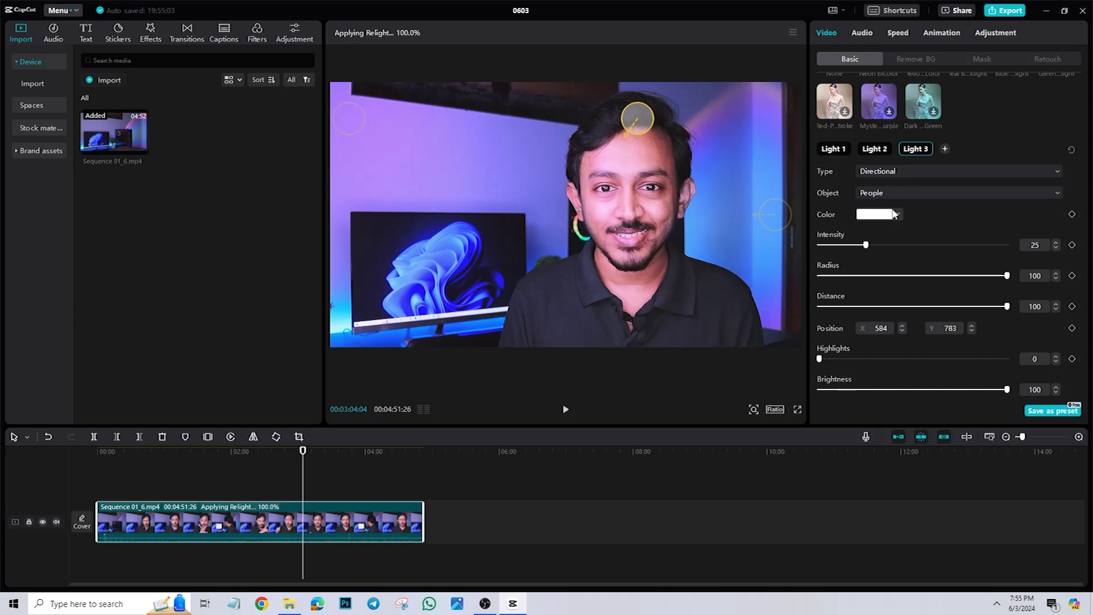
# - Try Background as Light 3's object and settle on Both so that it lights the person and the background
pyautogui.click(899, 195)
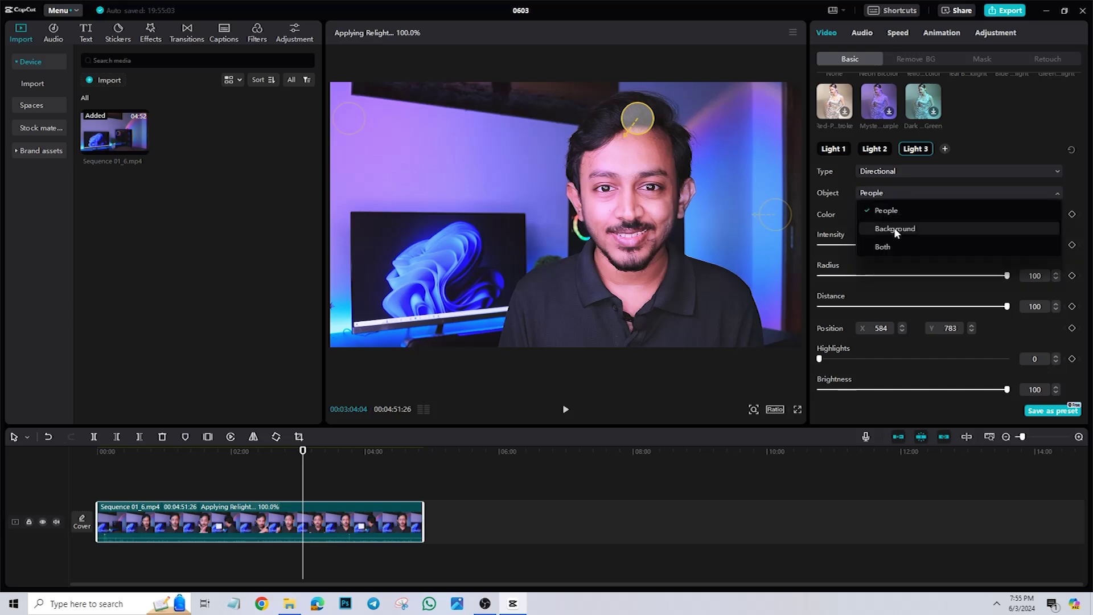
pyautogui.click(895, 227)
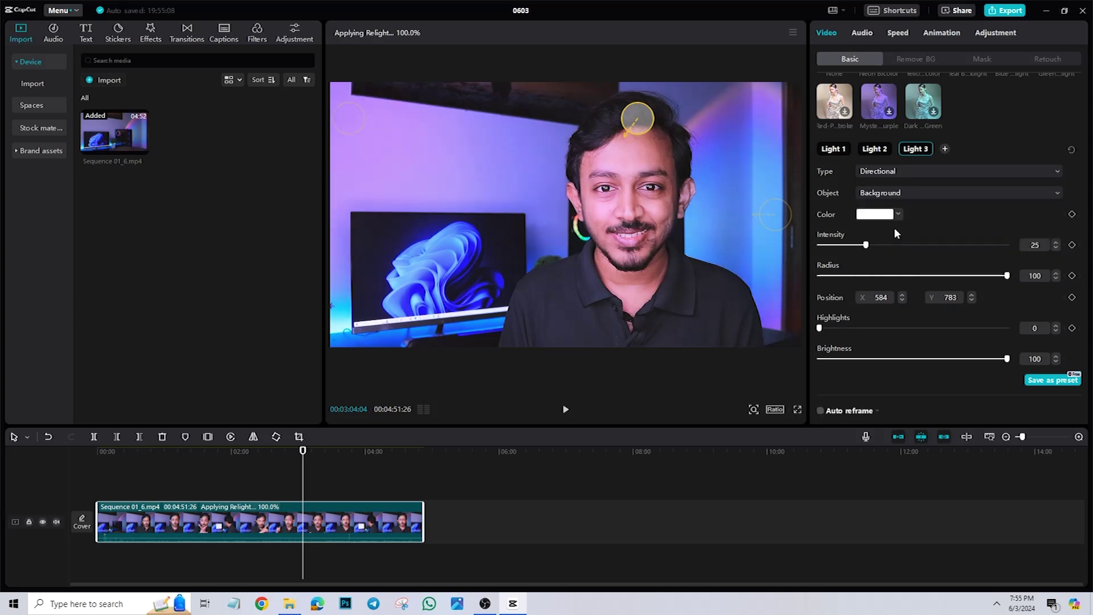
pyautogui.click(912, 193)
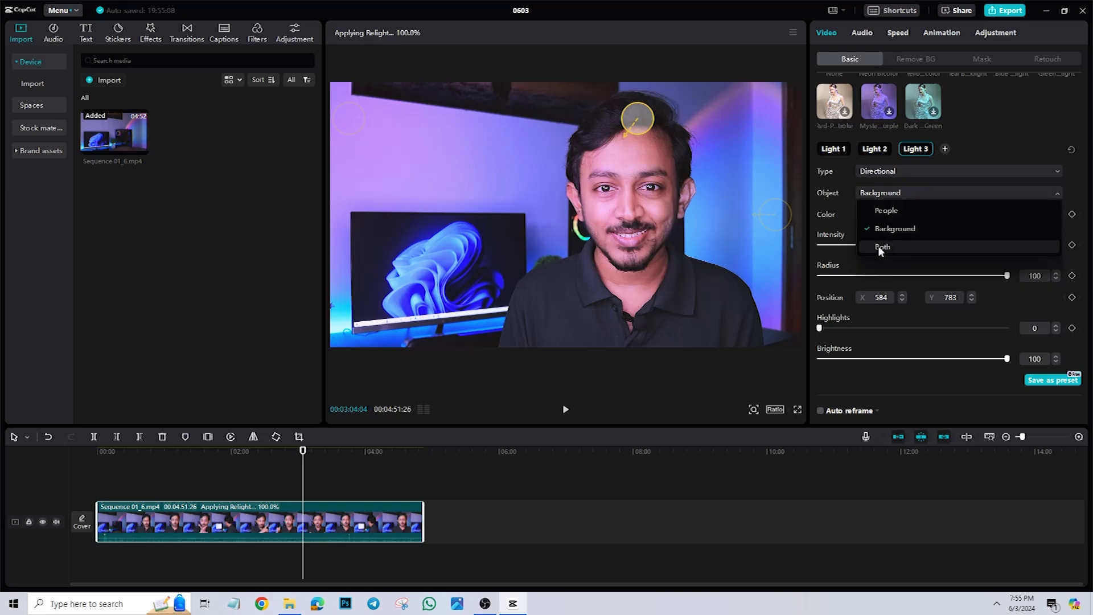
pyautogui.click(882, 247)
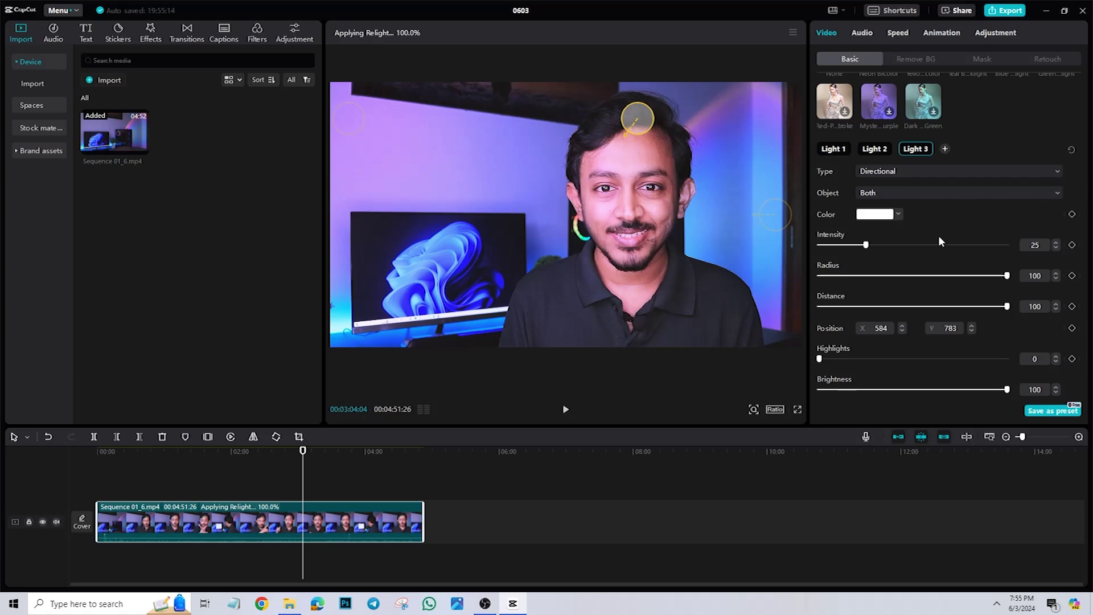
pyautogui.scroll(-3, 940, 238)
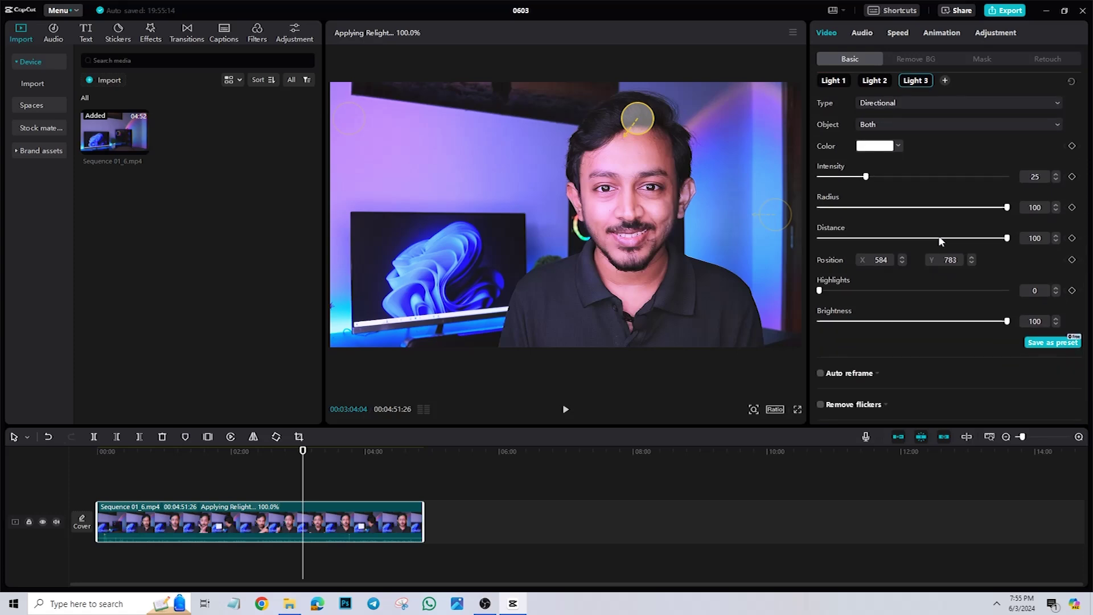